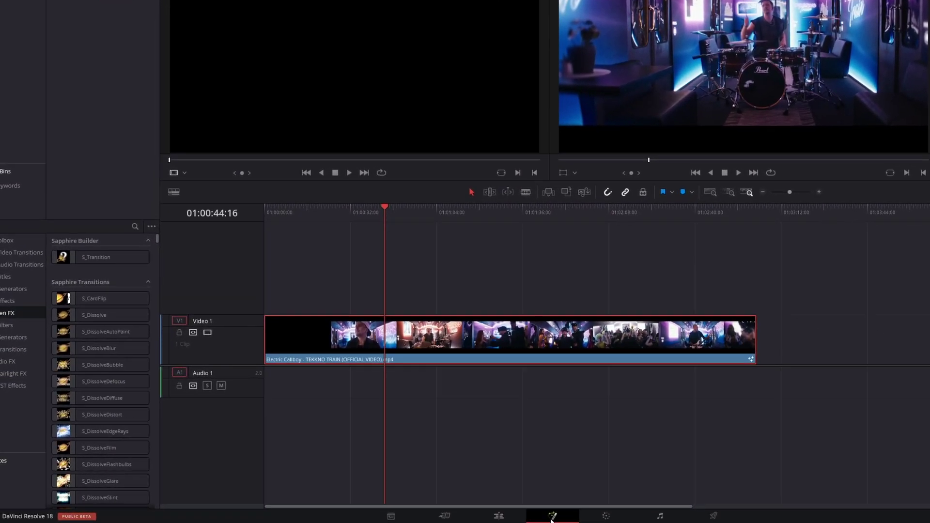
- Add a Vignette effect to the drummer clip on the Fusion page
left_click(552, 516)
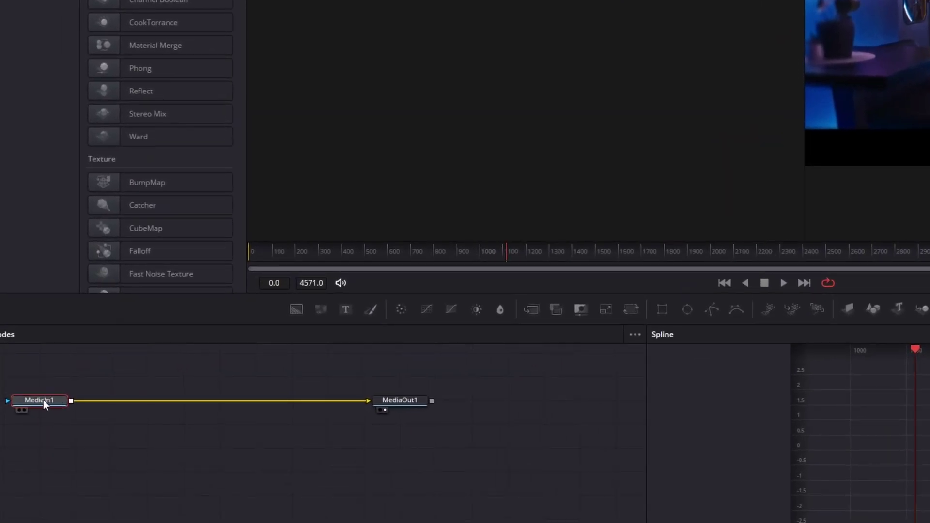
mouse_move(40, 400)
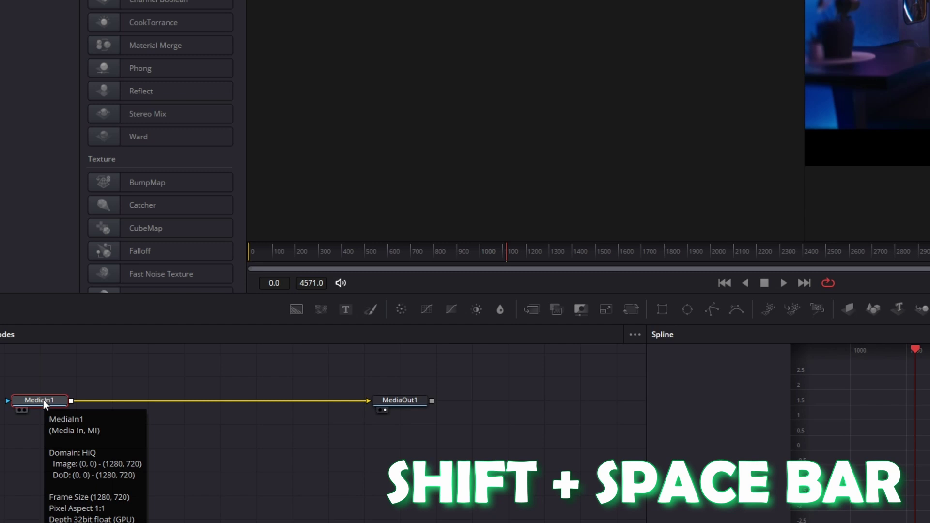
key("shift+space")
type("Vignette")
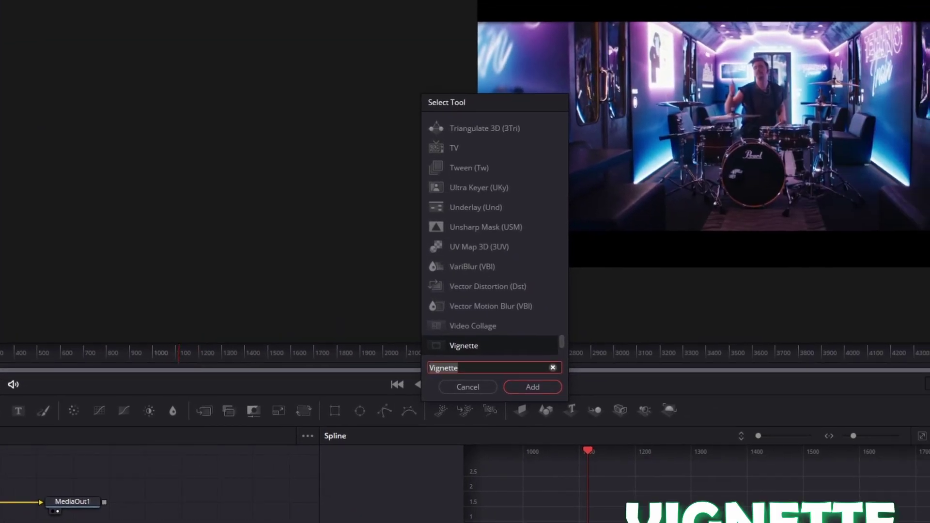
left_click(529, 385)
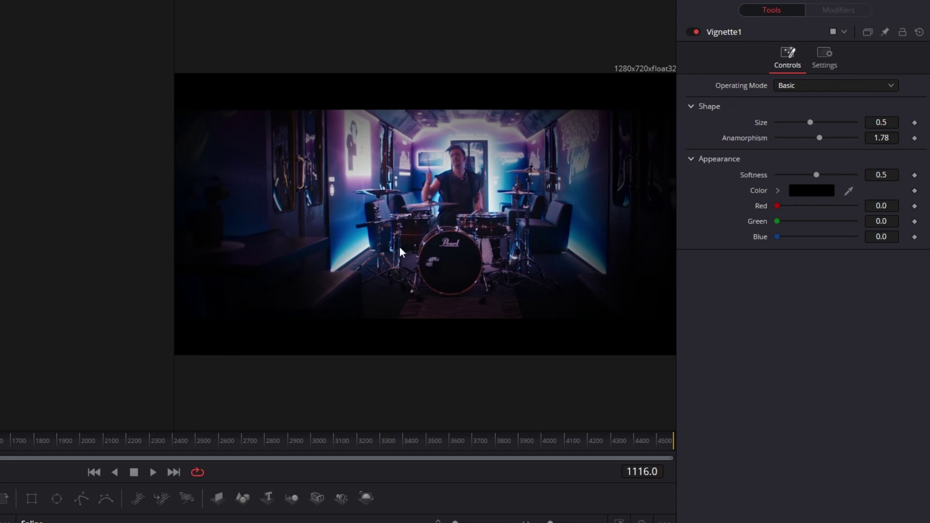
- Set the vignette to Advanced, centre it on the drummer, and reduce Size to 0.4833
left_click(786, 87)
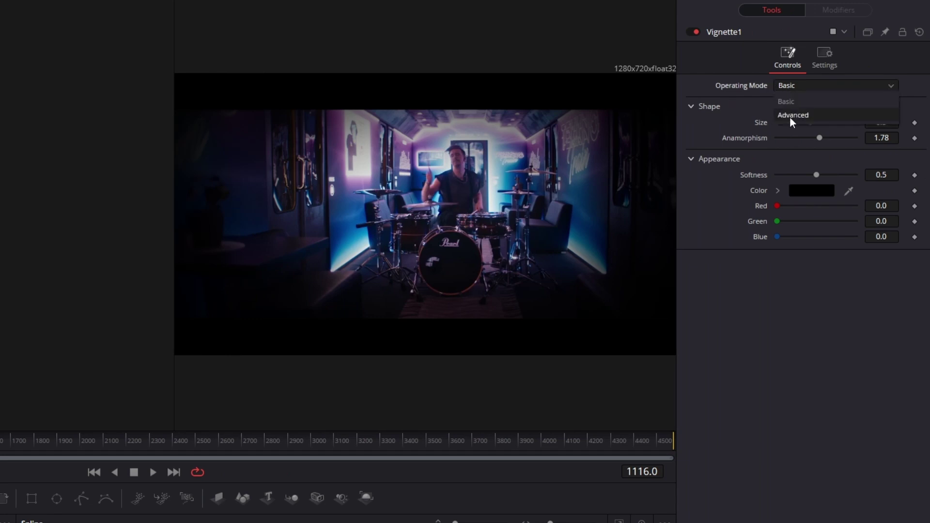
left_click(792, 116)
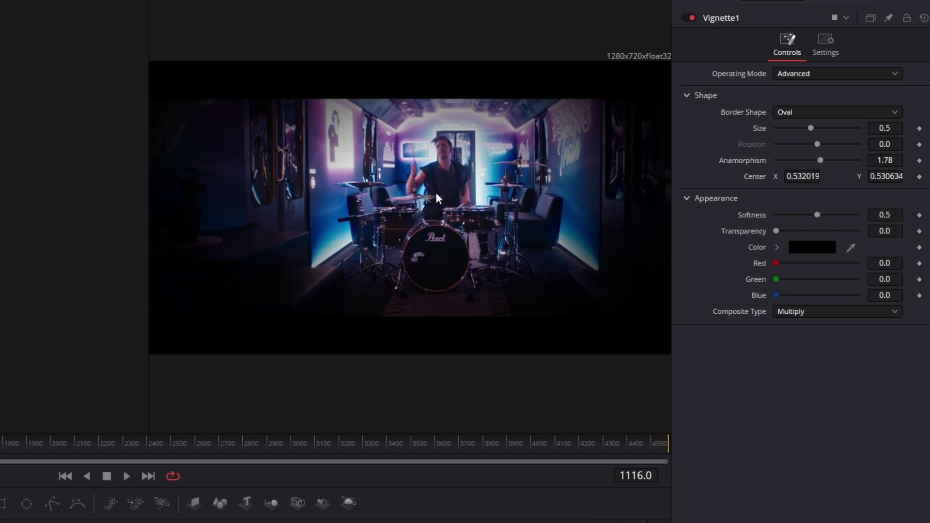
mouse_move(436, 192)
left_mouse_down()
mouse_move(302, 165)
mouse_move(507, 159)
mouse_move(406, 173)
left_mouse_up()
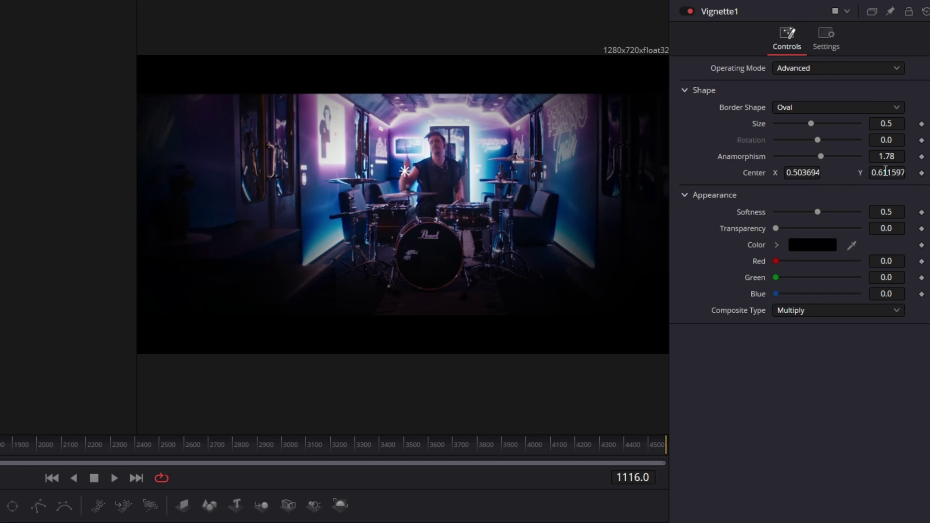
left_click_drag(810, 124, 811, 132)
left_click(808, 110)
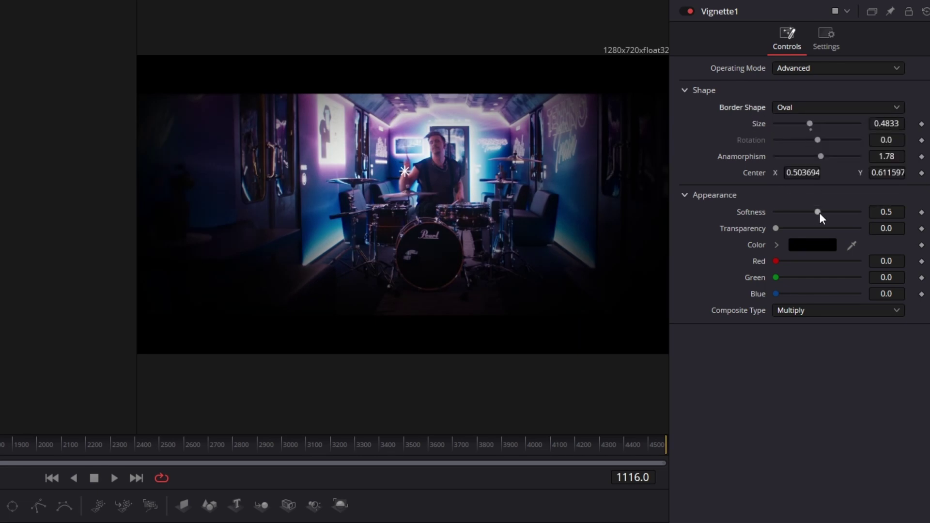
mouse_move(819, 212)
left_mouse_down()
mouse_move(840, 211)
mouse_move(806, 205)
mouse_move(817, 211)
left_mouse_up()
- Try lighter vignette colours but keep black, and move the centre to X 0.557881, Y 0.675054
left_click(806, 245)
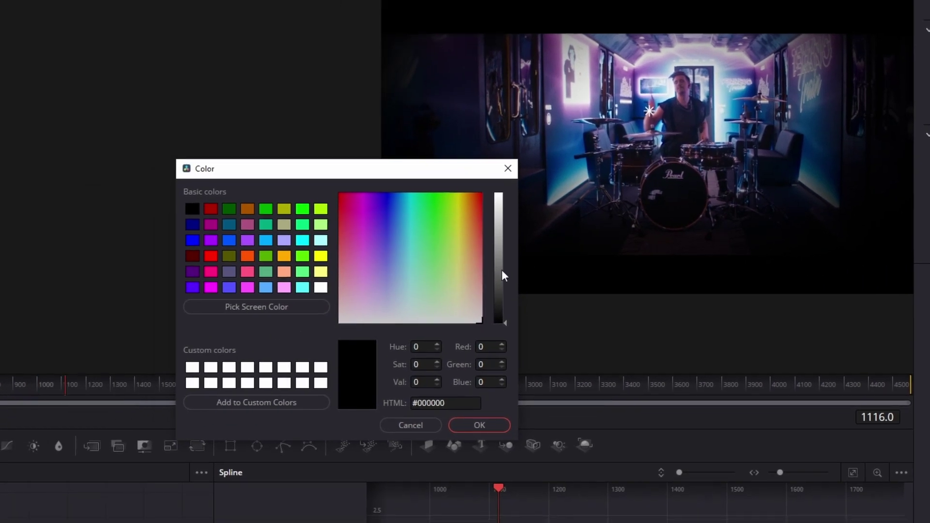
mouse_move(501, 270)
left_mouse_down()
mouse_move(509, 195)
mouse_move(375, 231)
mouse_move(365, 254)
mouse_move(369, 219)
mouse_move(343, 223)
mouse_move(421, 214)
mouse_move(419, 269)
left_mouse_up()
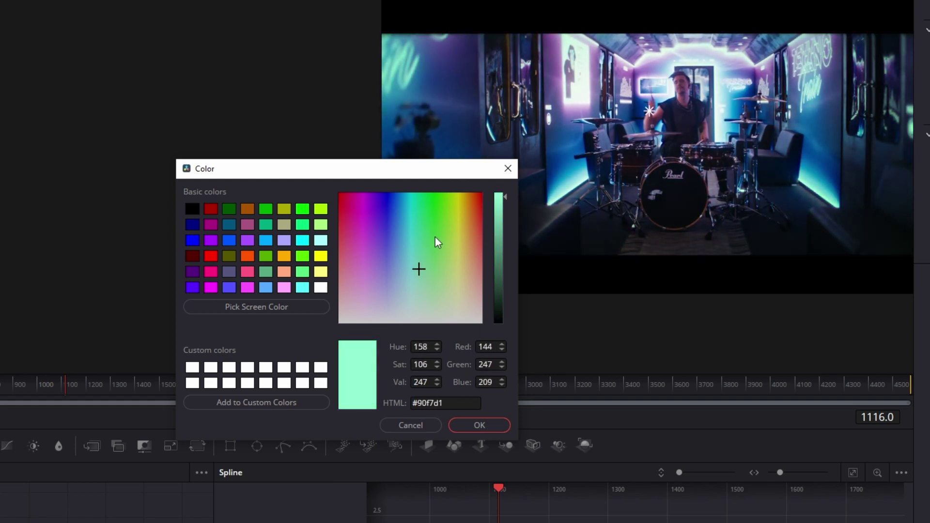
left_click_drag(435, 237, 410, 247)
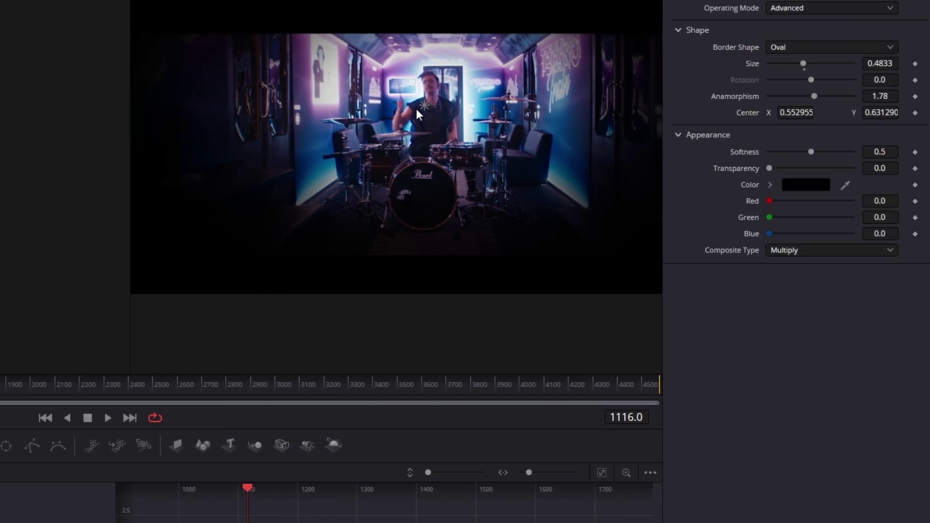
mouse_move(416, 108)
left_mouse_down()
mouse_move(396, 110)
mouse_move(450, 105)
mouse_move(438, 113)
mouse_move(427, 94)
left_mouse_up()
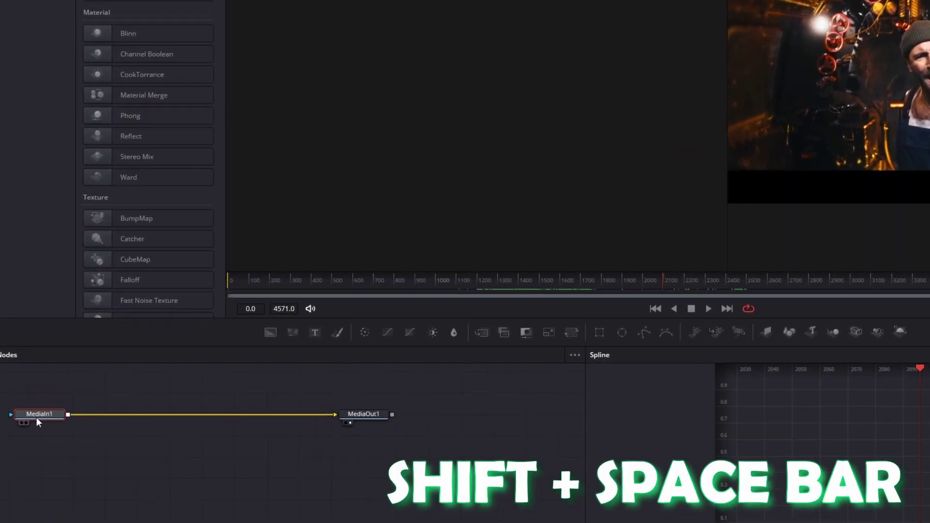
- Add a Rays effect to the two workers' clip
key("shift+space")
type("Rays")
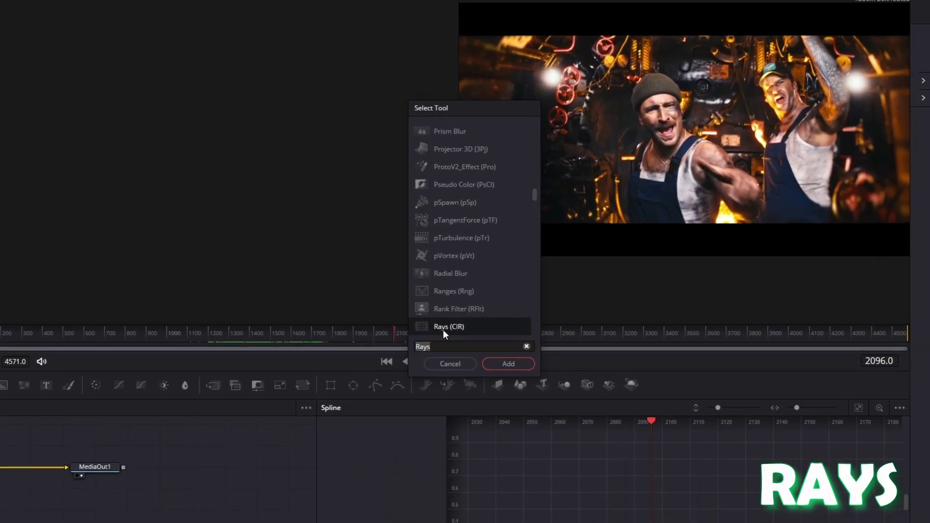
left_click(502, 362)
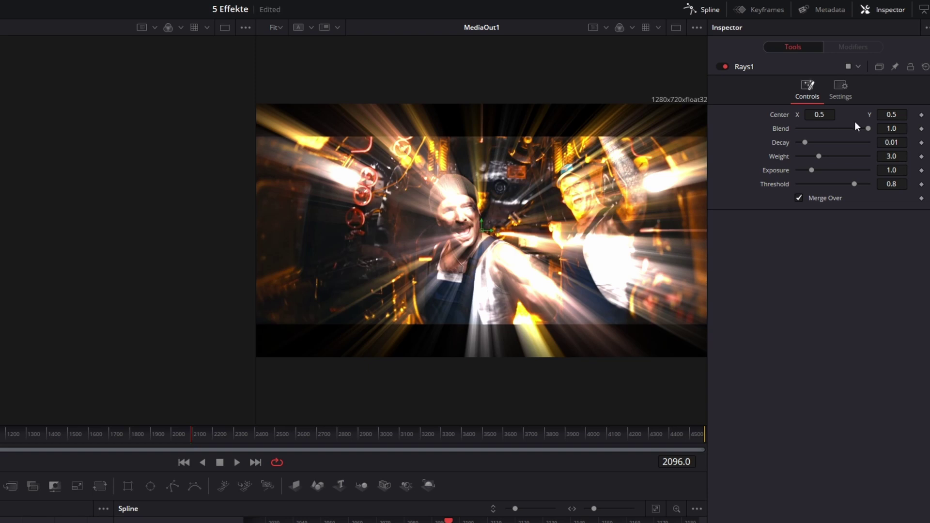
- Move the Rays Center X to 1.276, past the right edge, and lower Decay to 0.0008
left_click_drag(829, 116, 827, 120)
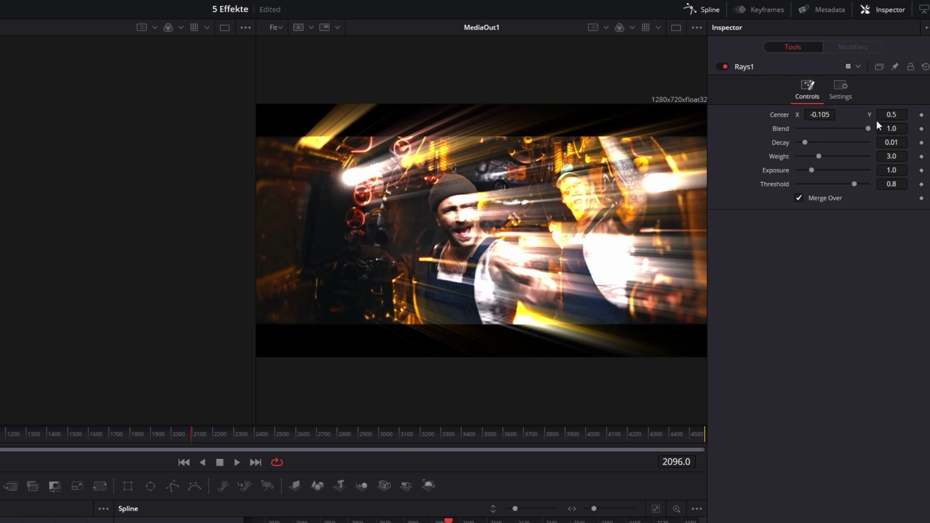
left_click_drag(816, 113, 857, 115)
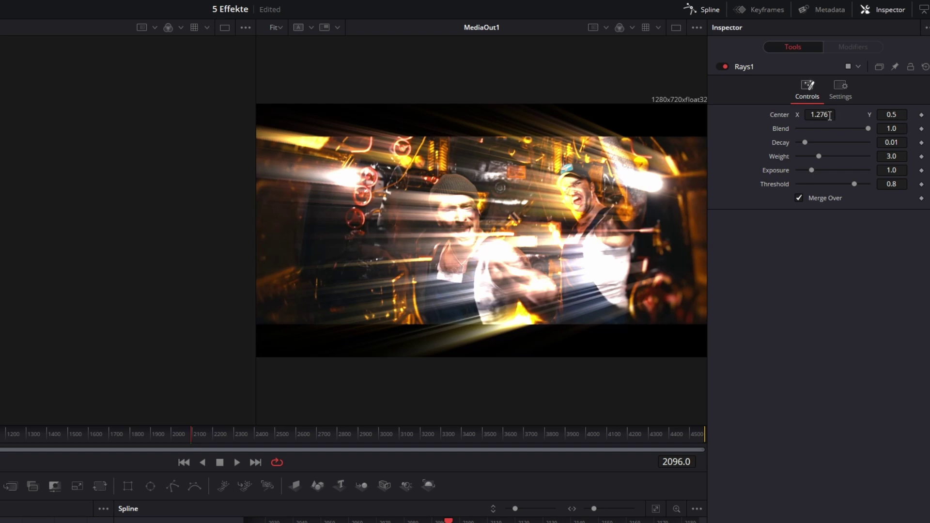
mouse_move(820, 159)
left_mouse_down()
mouse_move(849, 171)
mouse_move(813, 171)
mouse_move(798, 143)
left_mouse_up()
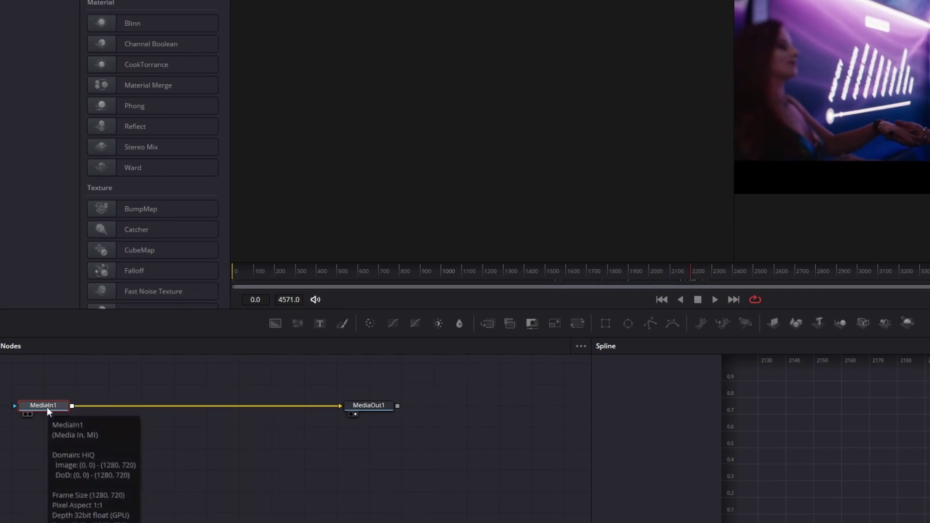
- Add a Mirrors effect to the purple-lit neon train clip
key("shift+space")
type("Mirrors")
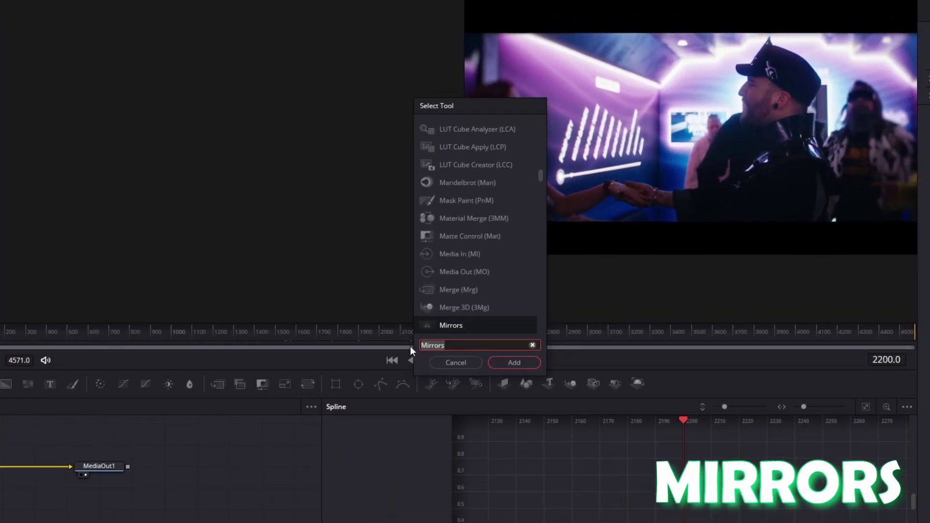
left_click(515, 363)
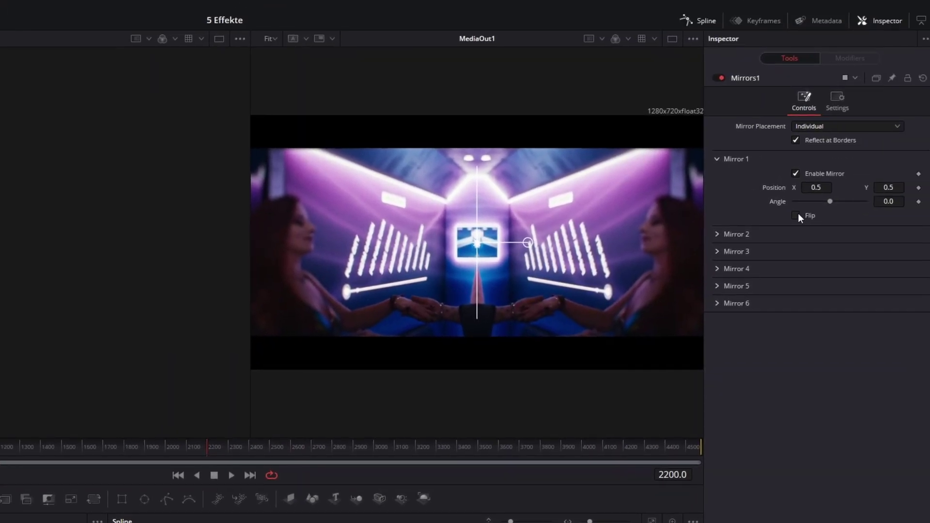
- Flip Mirror 1 and keep its angle at -90, then enable Mirror 2 angled at about -83
left_click(796, 215)
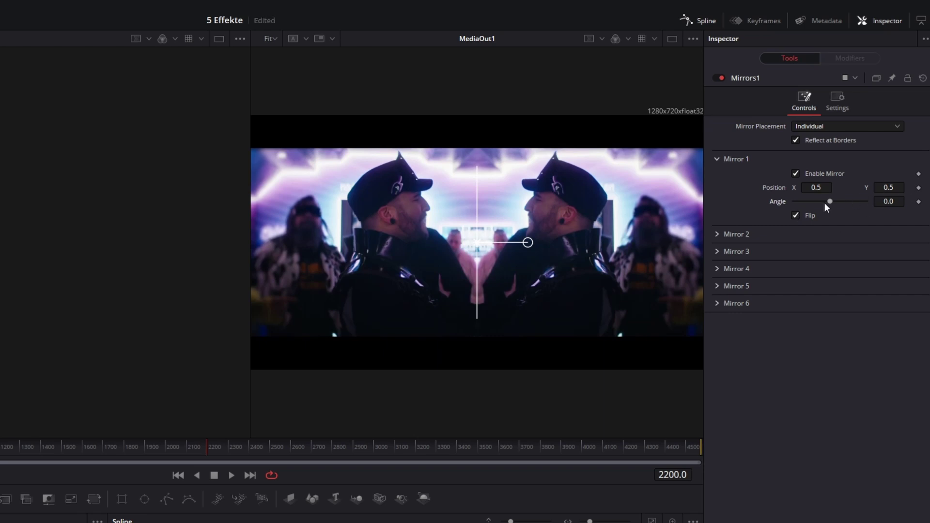
left_click_drag(830, 202, 792, 194)
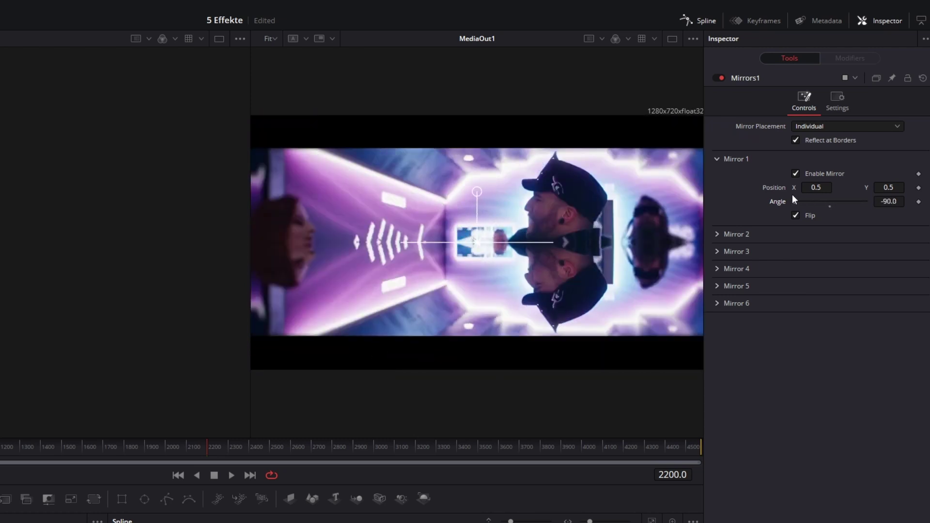
left_click(830, 207)
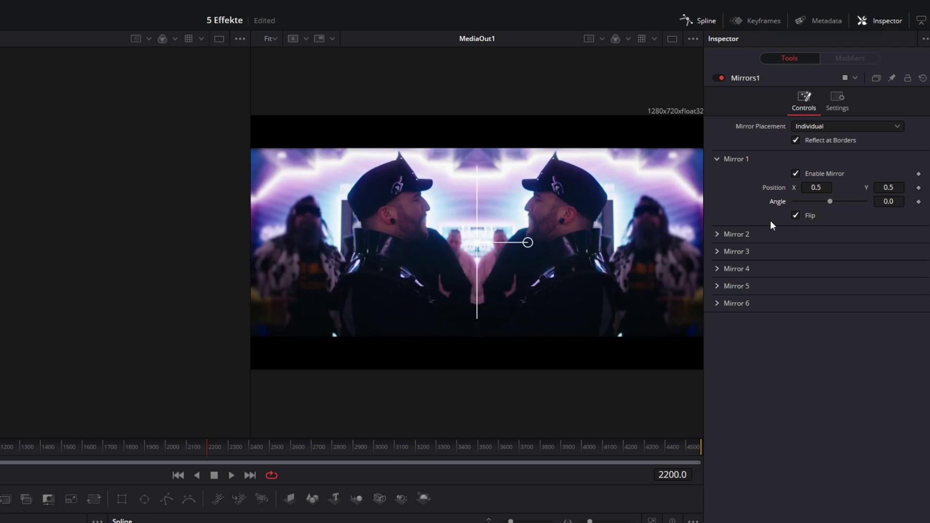
key("ctrl+z")
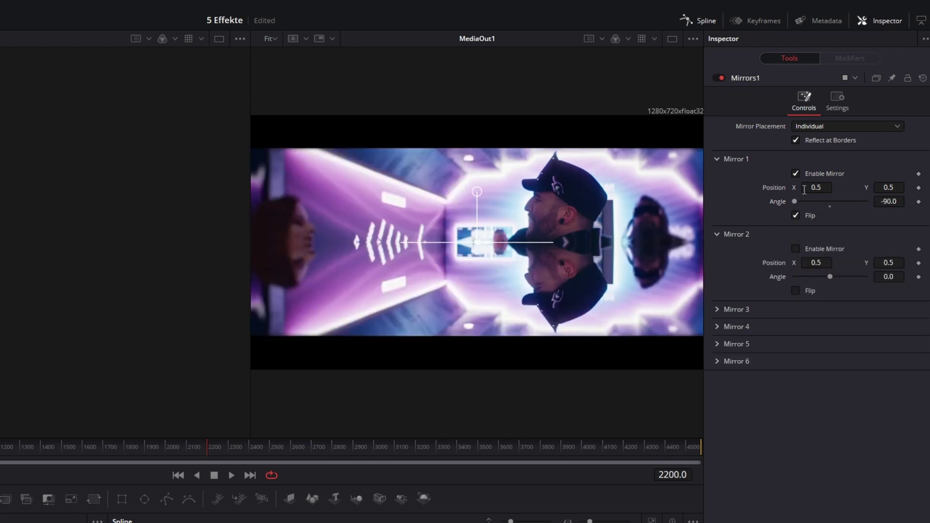
left_click(795, 249)
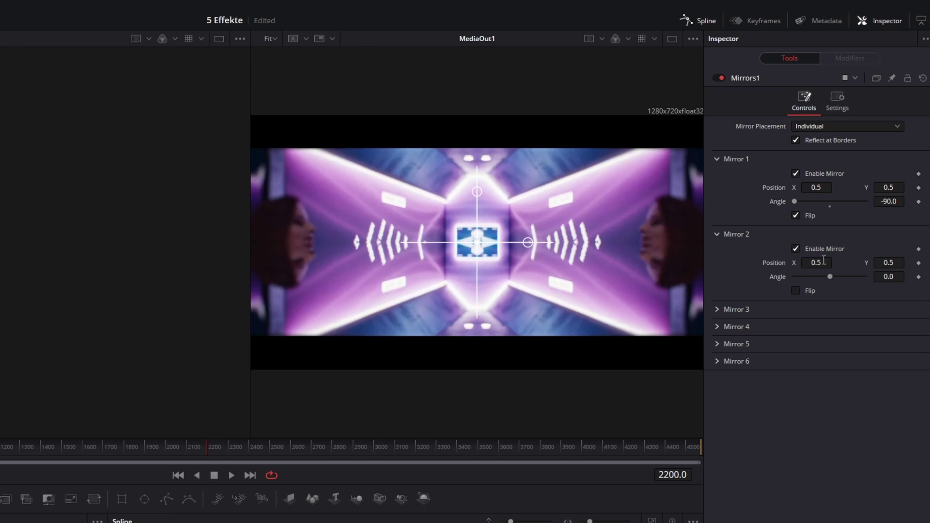
left_click_drag(831, 278, 797, 268)
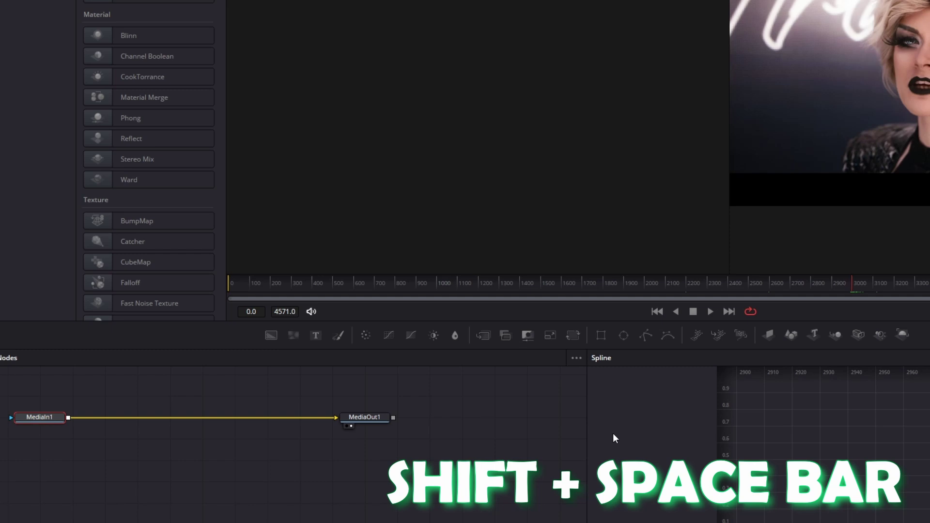
- Add a Zoom Blur effect to the singer clip
key("shift+space")
type("Zoom Blur")
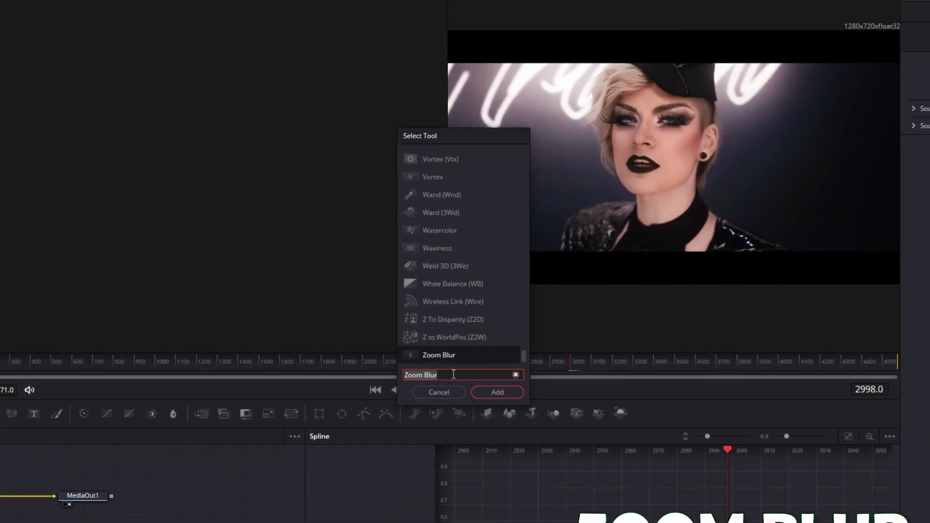
left_click(491, 391)
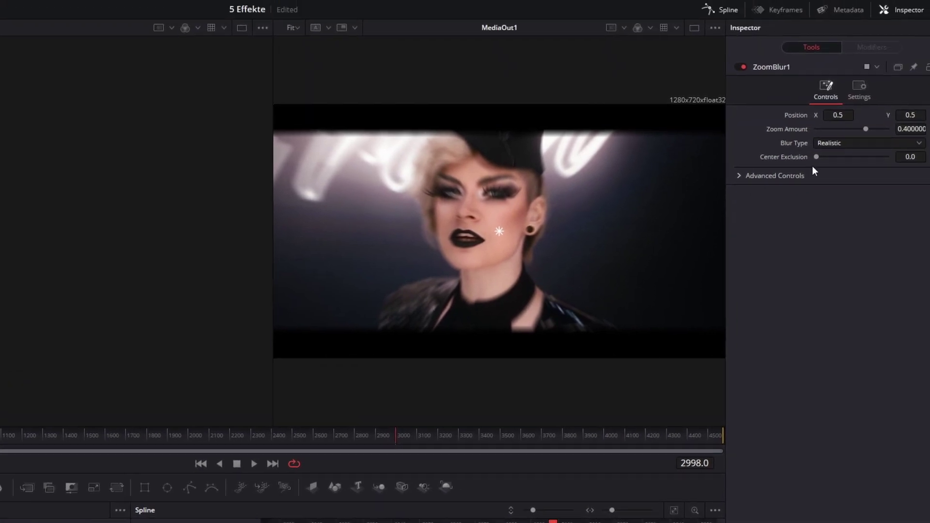
type("0.57")
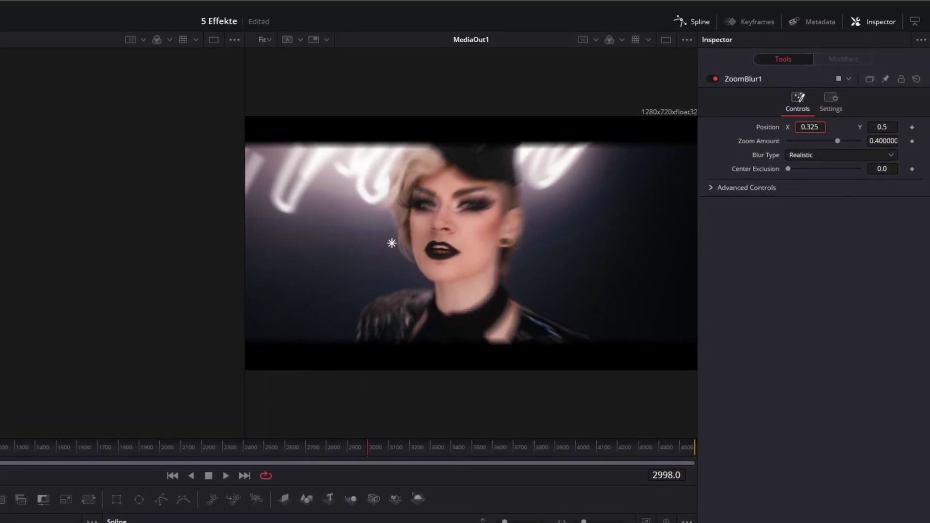
- Move the zoom blur centre to X 0.419 on the singer's lips and reset Zoom Amount to 0.4
key("Return")
mouse_move(501, 243)
left_mouse_down()
mouse_move(556, 243)
mouse_move(434, 242)
left_mouse_up()
mouse_move(837, 140)
left_mouse_down()
mouse_move(853, 140)
mouse_move(818, 138)
left_mouse_up()
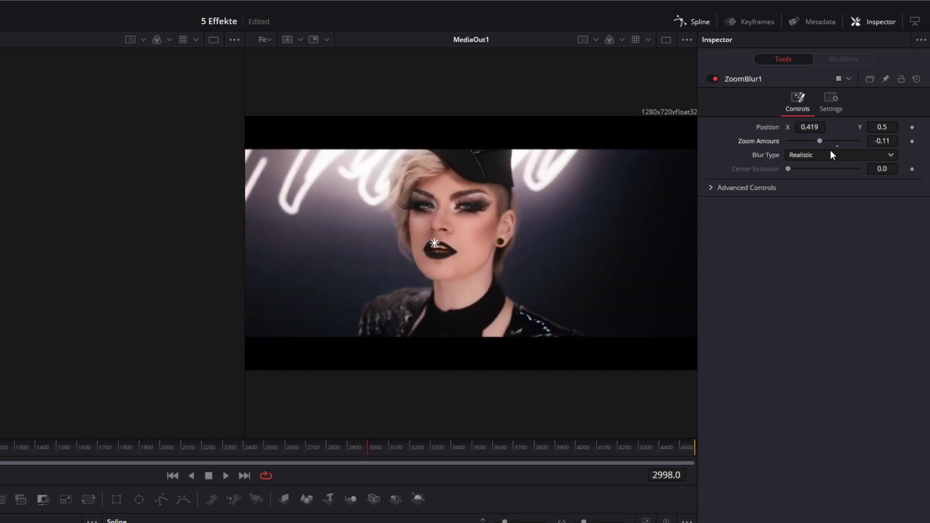
left_click(838, 145)
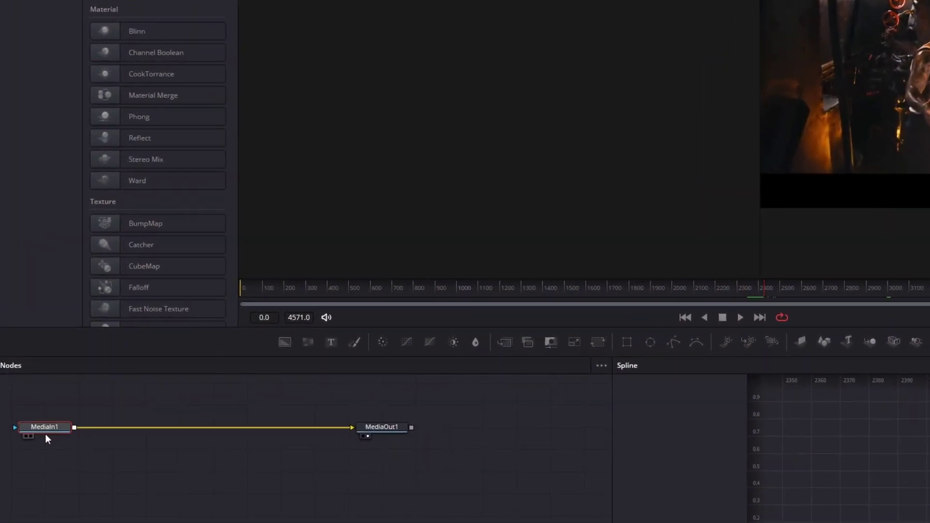
- Add a Color Corrector effect with default settings to the fiery furnace workers' clip
key("shift+space")
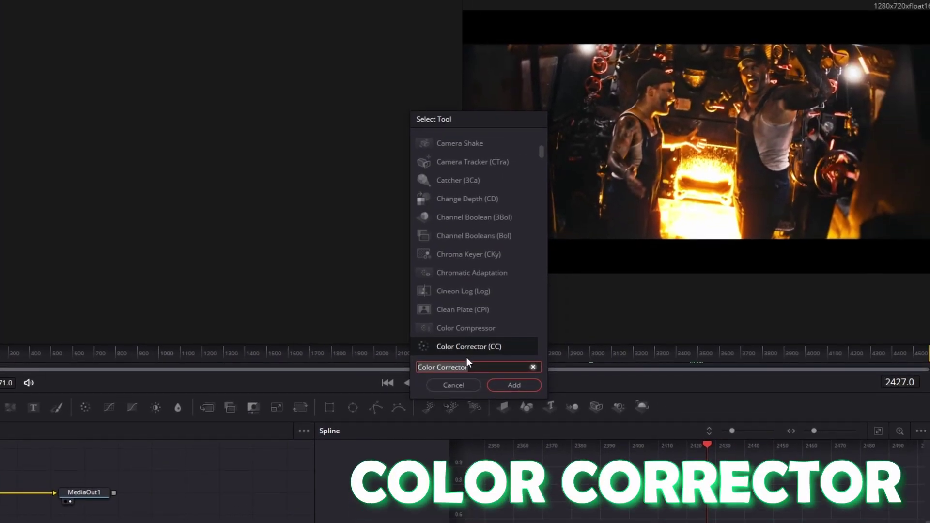
left_click(519, 385)
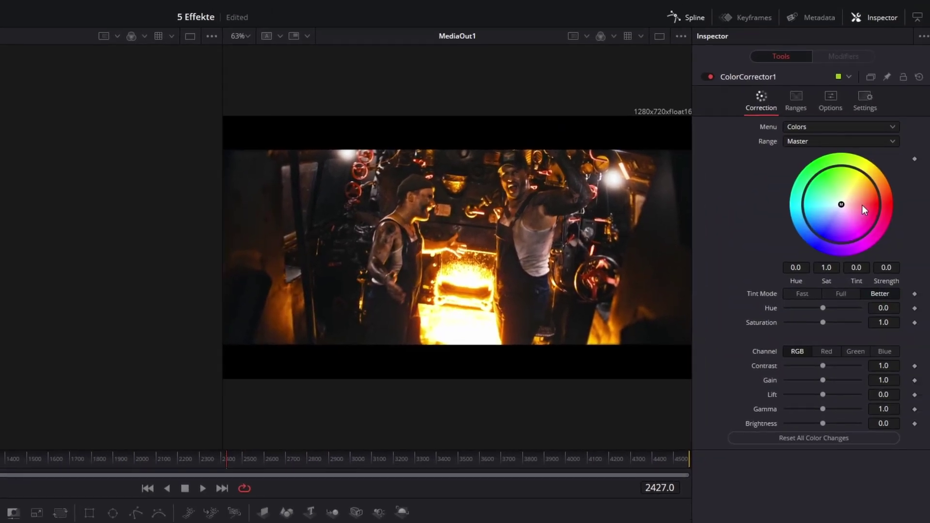
- Move the master colour wheel through several tints, including orange, and finish on teal-yellow
mouse_move(845, 206)
left_mouse_down()
mouse_move(844, 190)
mouse_move(809, 221)
left_mouse_up()
mouse_move(861, 211)
left_mouse_down()
mouse_move(820, 184)
mouse_move(836, 228)
left_mouse_up()
left_click_drag(847, 204, 858, 206)
left_click_drag(861, 205, 821, 204)
- Sweep and reset ColorCorrector1's Hue, finally setting it to about 0.81 for a purple-magenta cast
left_click_drag(821, 308, 852, 308)
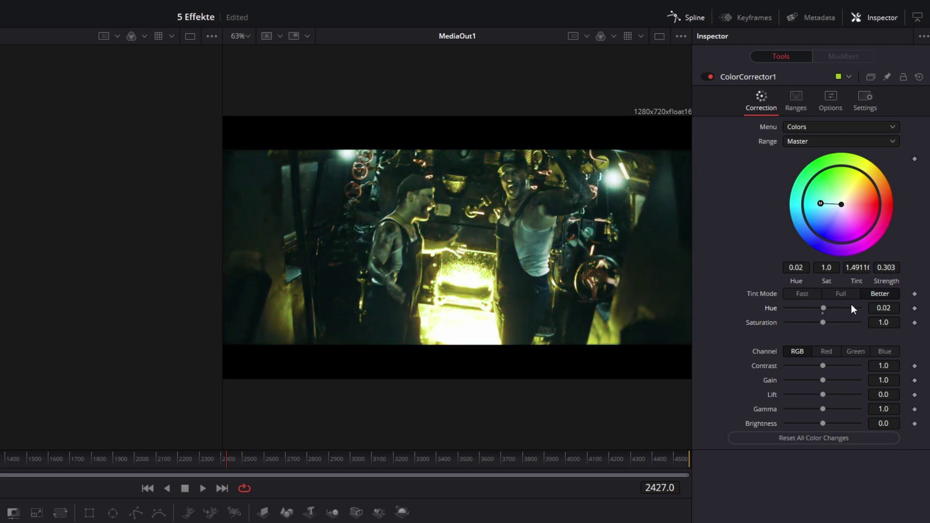
double_click(821, 312)
left_click_drag(821, 307, 782, 307)
left_click_drag(785, 307, 869, 306)
double_click(819, 311)
mouse_move(825, 306)
left_mouse_down()
mouse_move(805, 307)
mouse_move(854, 312)
left_mouse_up()
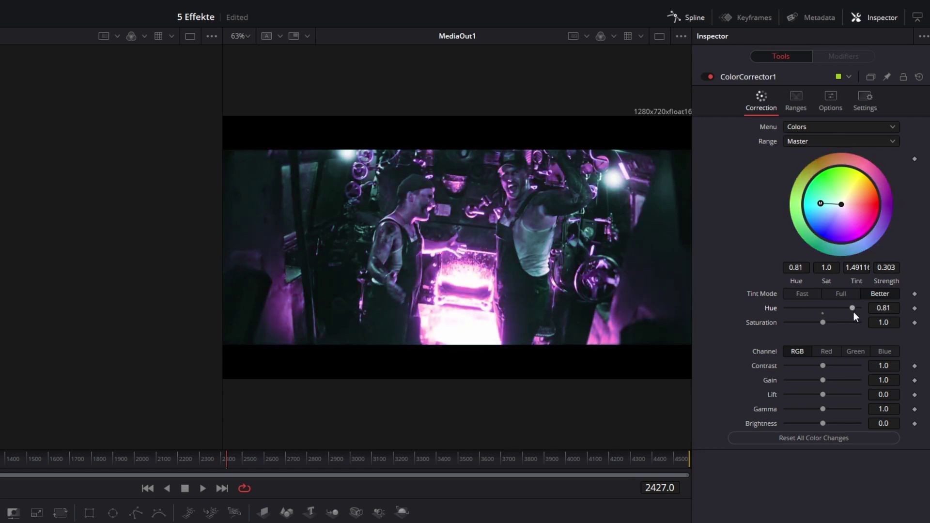